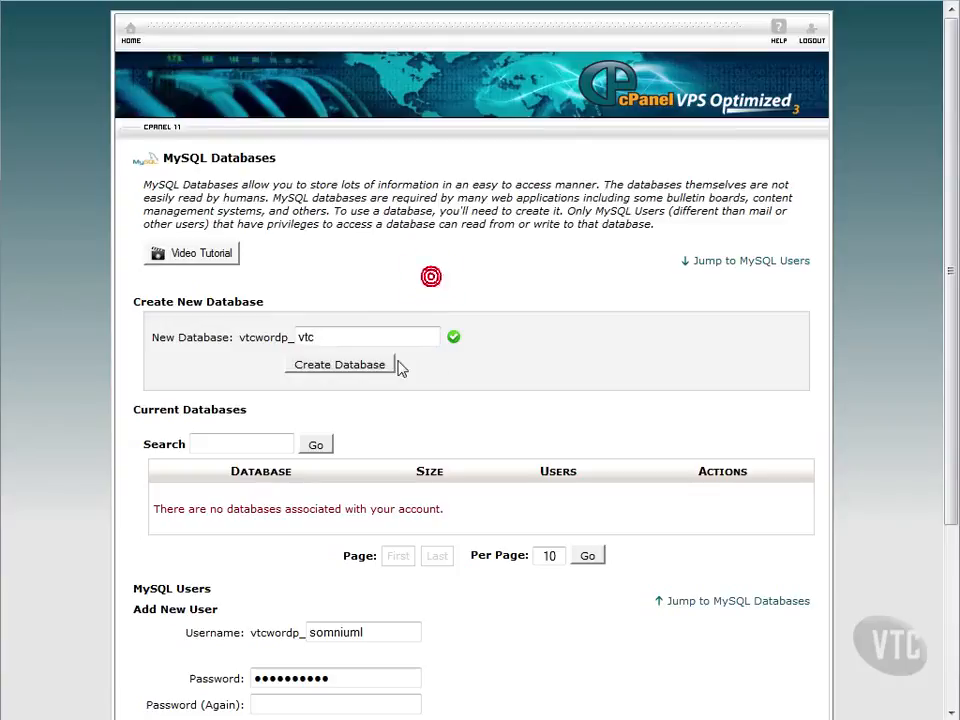
Step: Create the vtc database, then enter username vtc for a new MySQL user
click(380, 364)
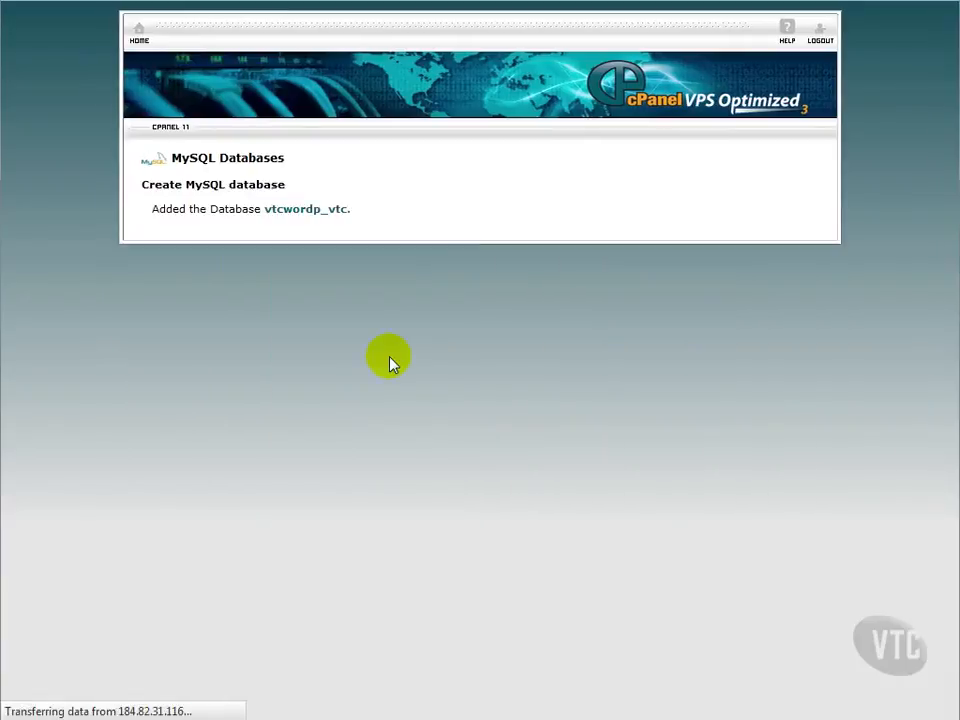
click(497, 248)
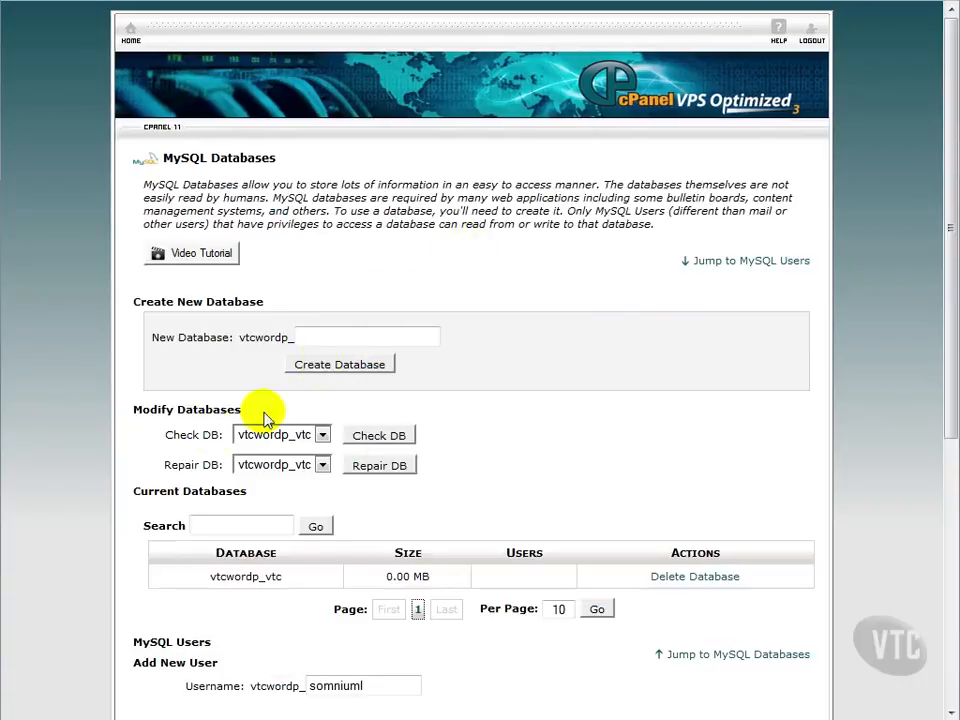
scroll(214, 436, down, 3)
double_click(305, 365)
text(vtc)
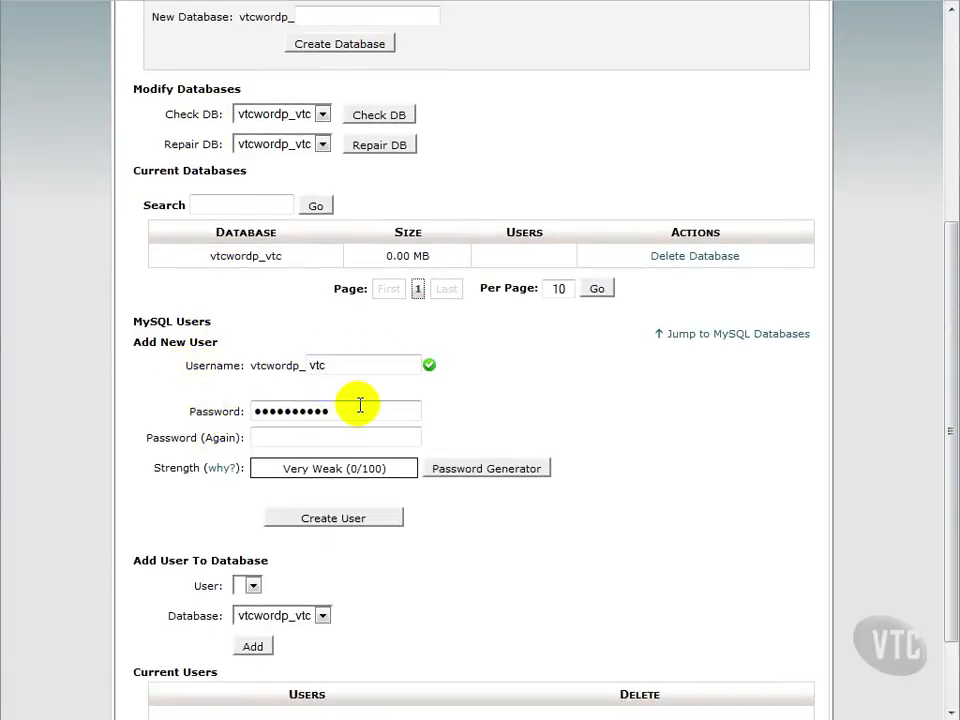
Step: Apply a strong generated password and create the MySQL user vtcwordp_vtc
click(455, 470)
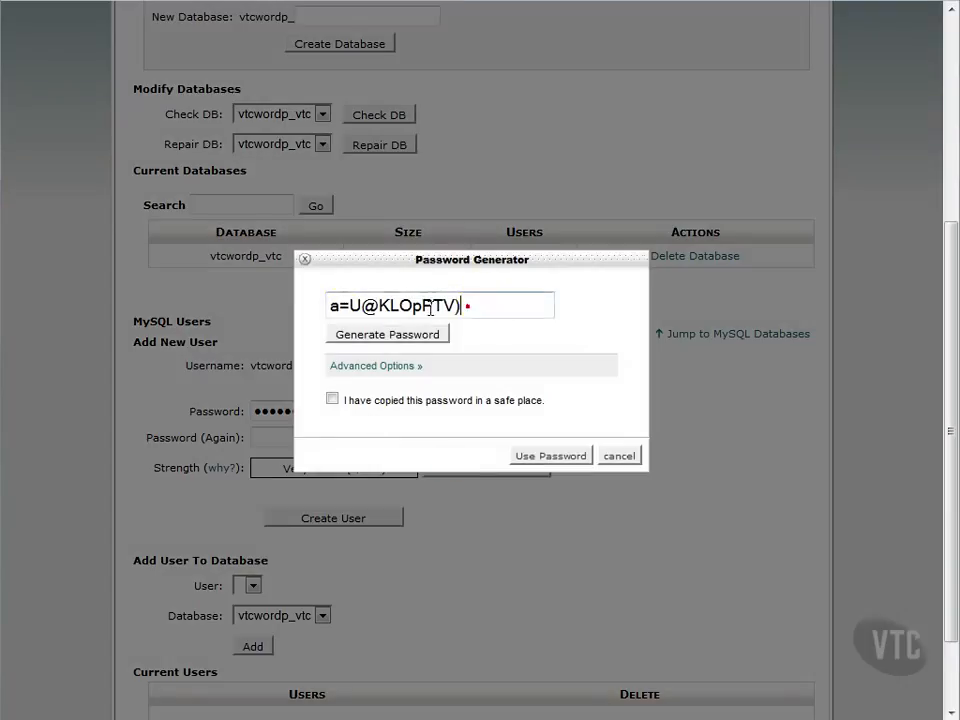
double_click(465, 304)
text(d)
click(332, 398)
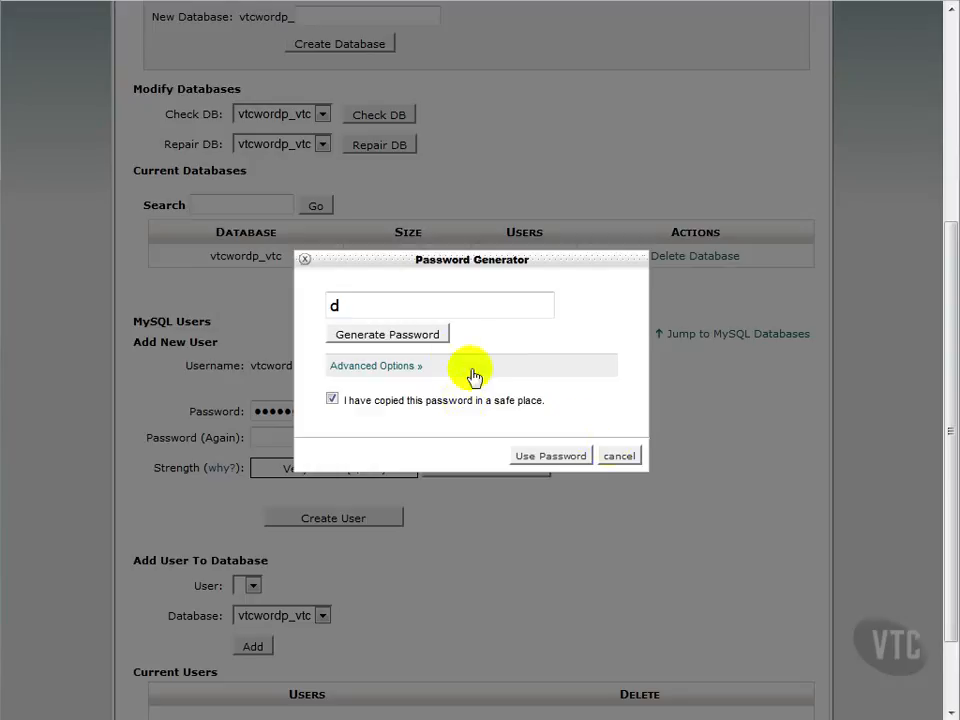
click(410, 333)
double_click(491, 306)
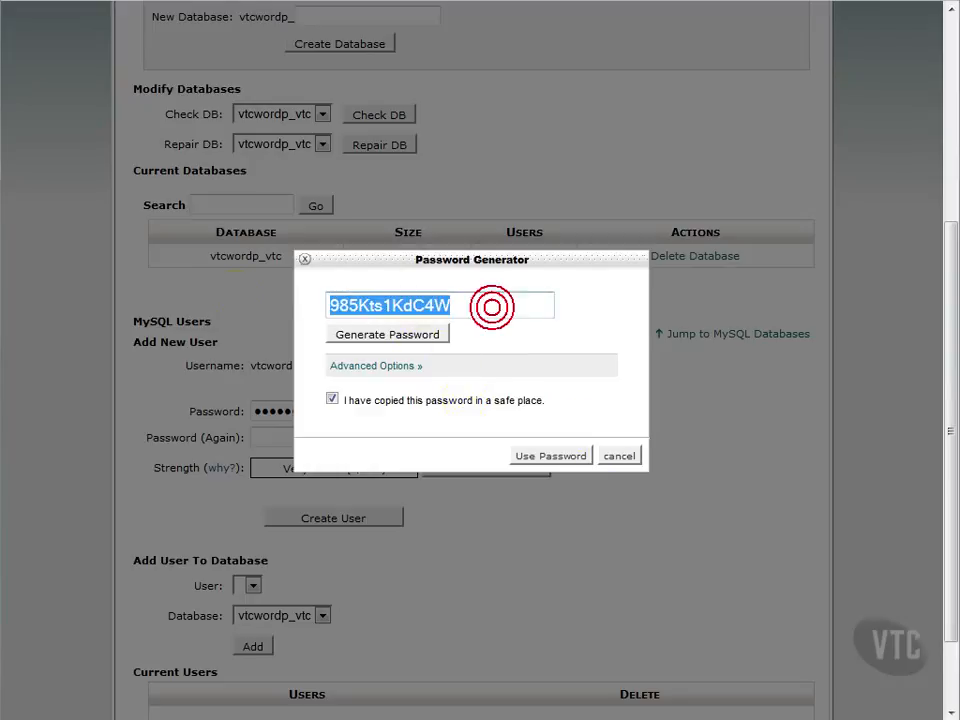
click(559, 455)
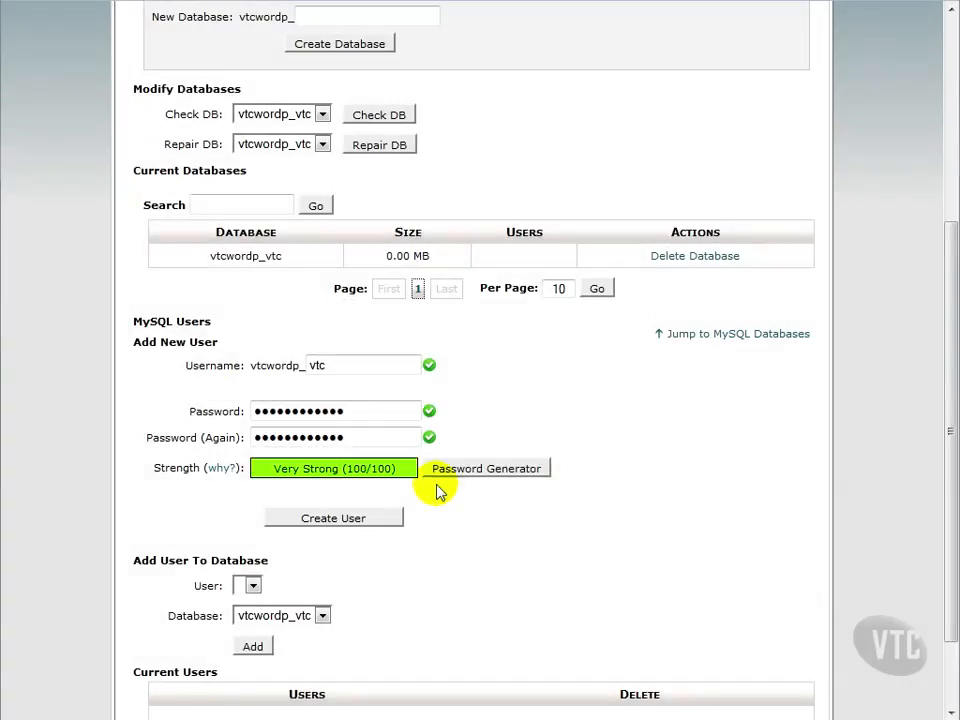
click(376, 527)
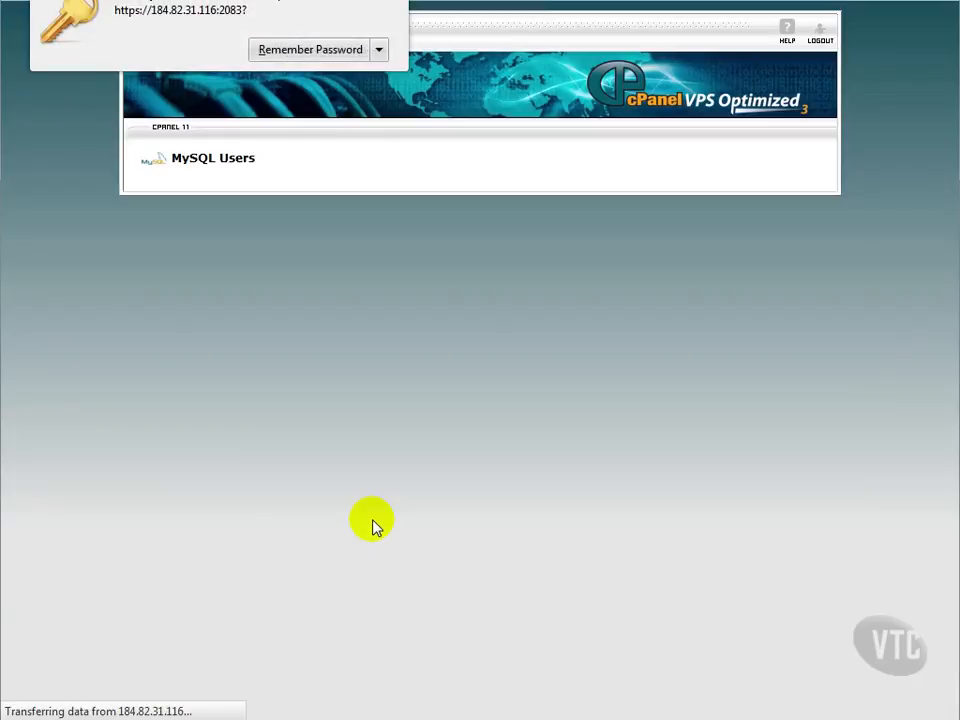
Step: Grant user vtcwordp_vtc ALL PRIVILEGES on database vtcwordp_vtc
click(489, 222)
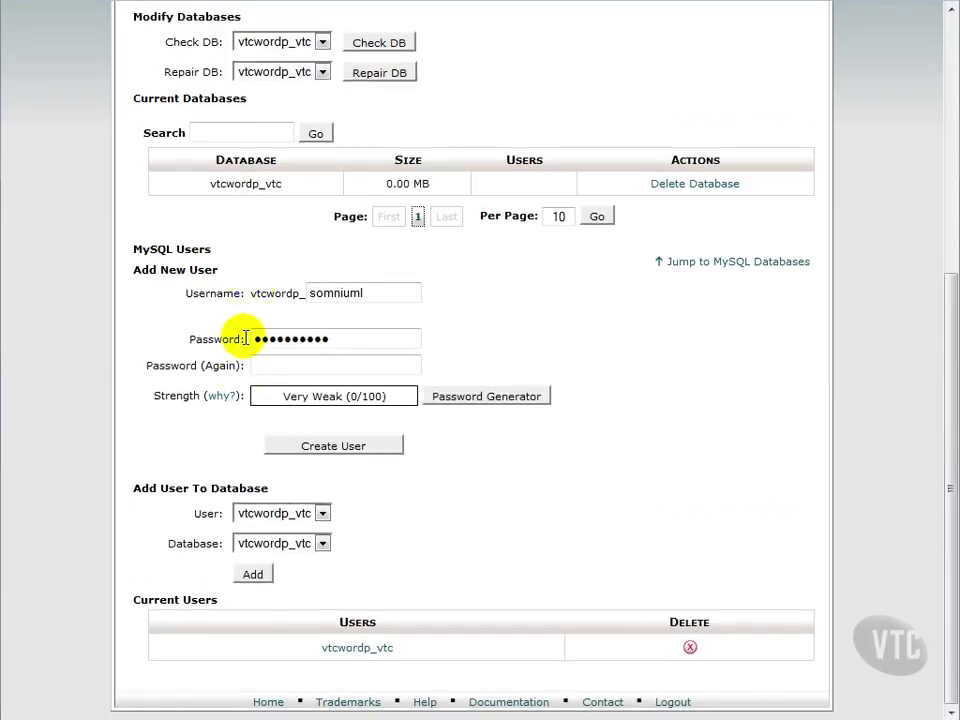
click(255, 574)
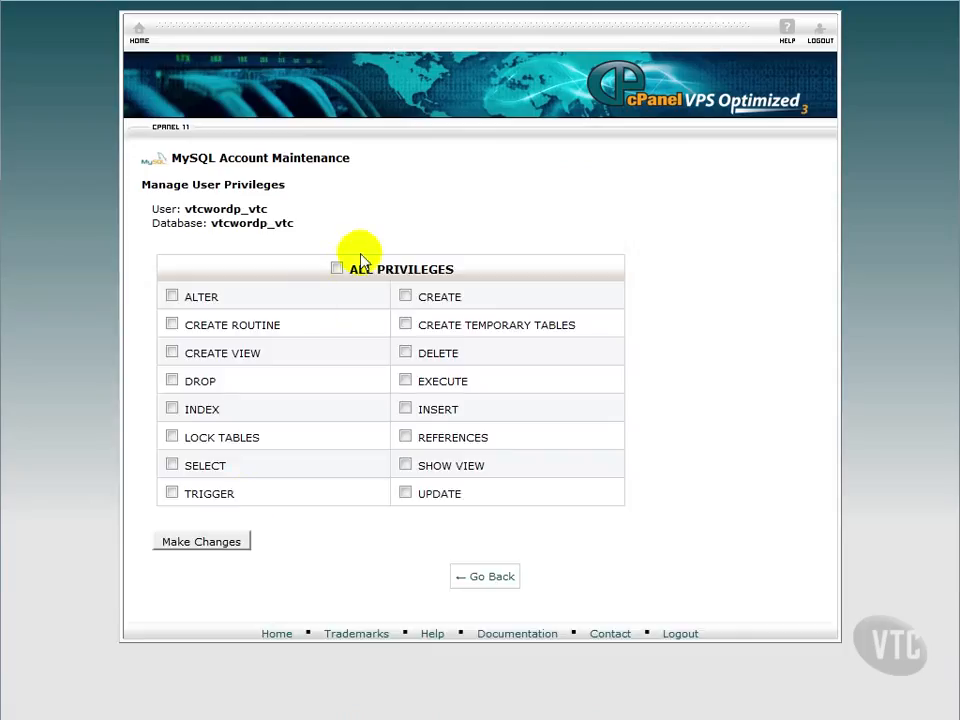
click(338, 269)
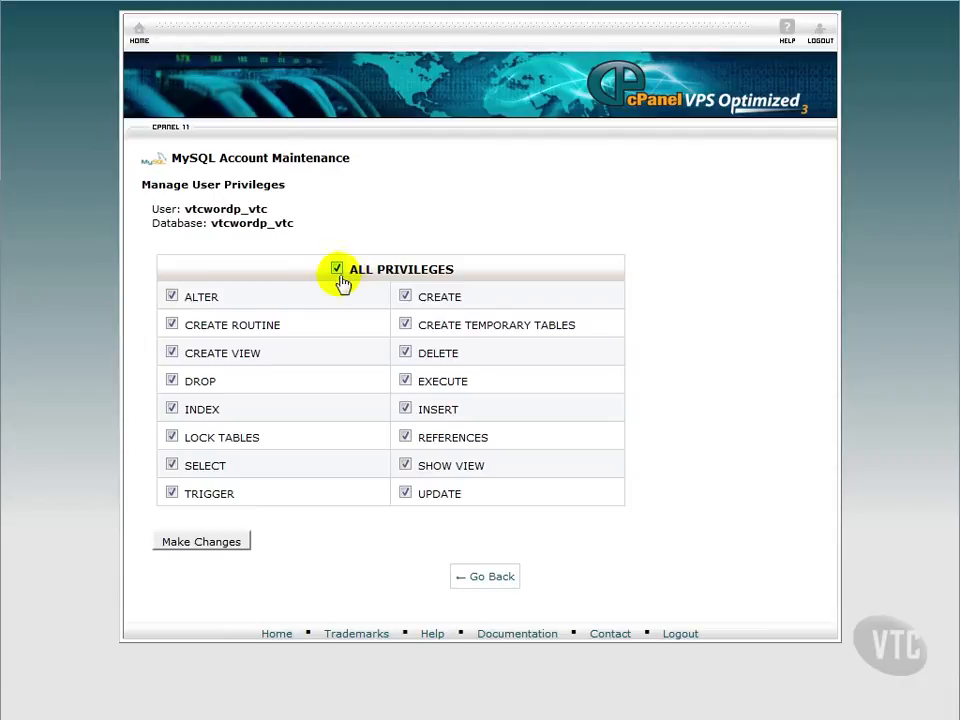
click(224, 543)
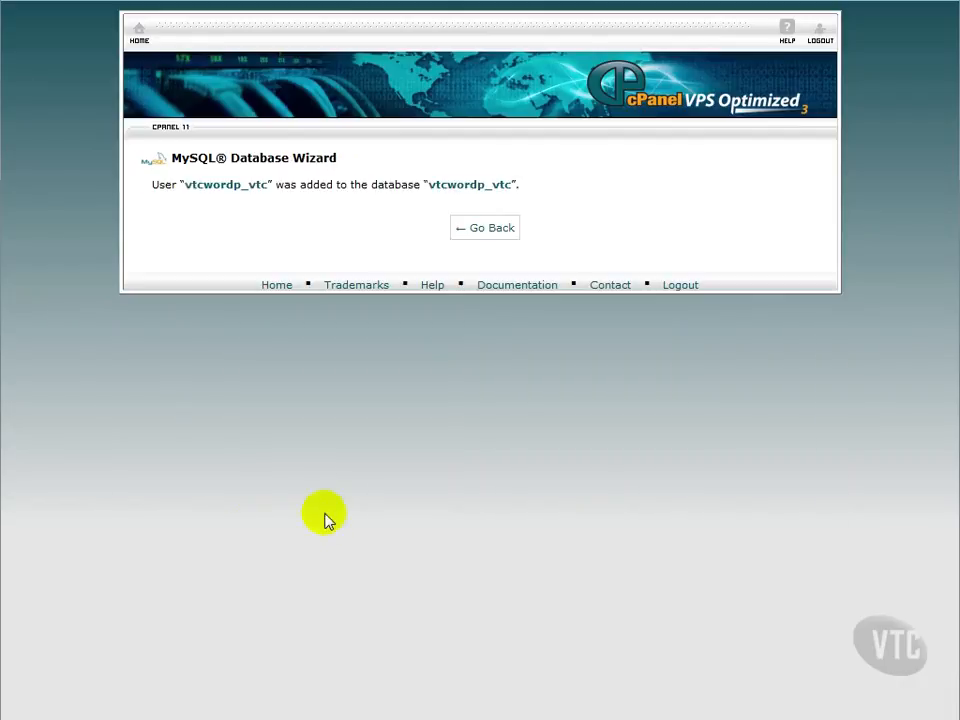
click(490, 232)
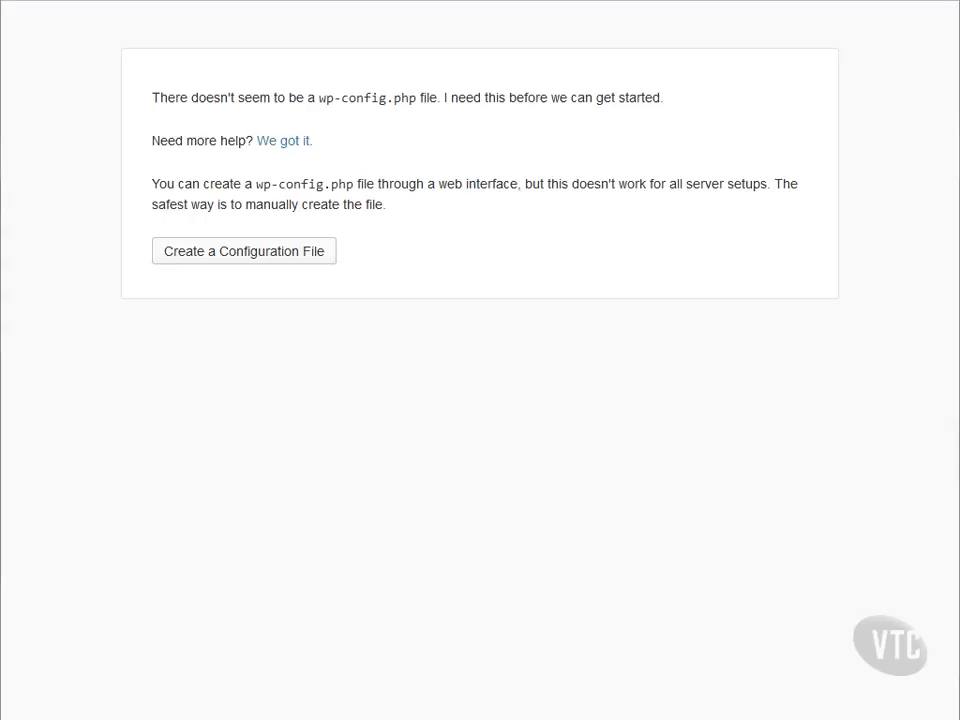
Step: Start the wp-config setup and enter vtcwordp_vtc as both database name and user name
click(289, 249)
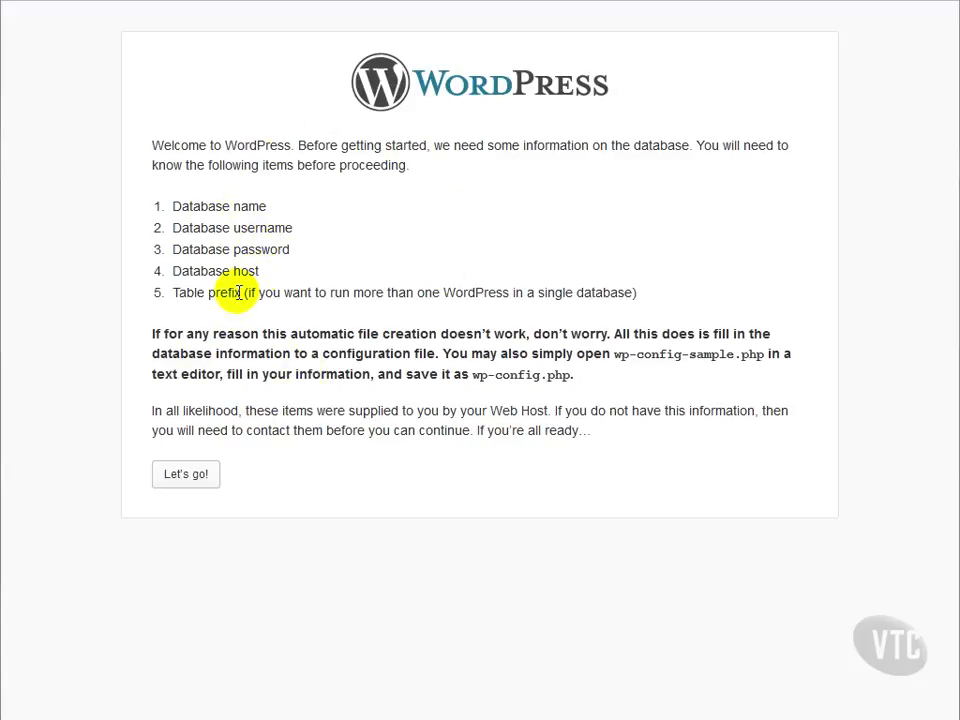
click(195, 487)
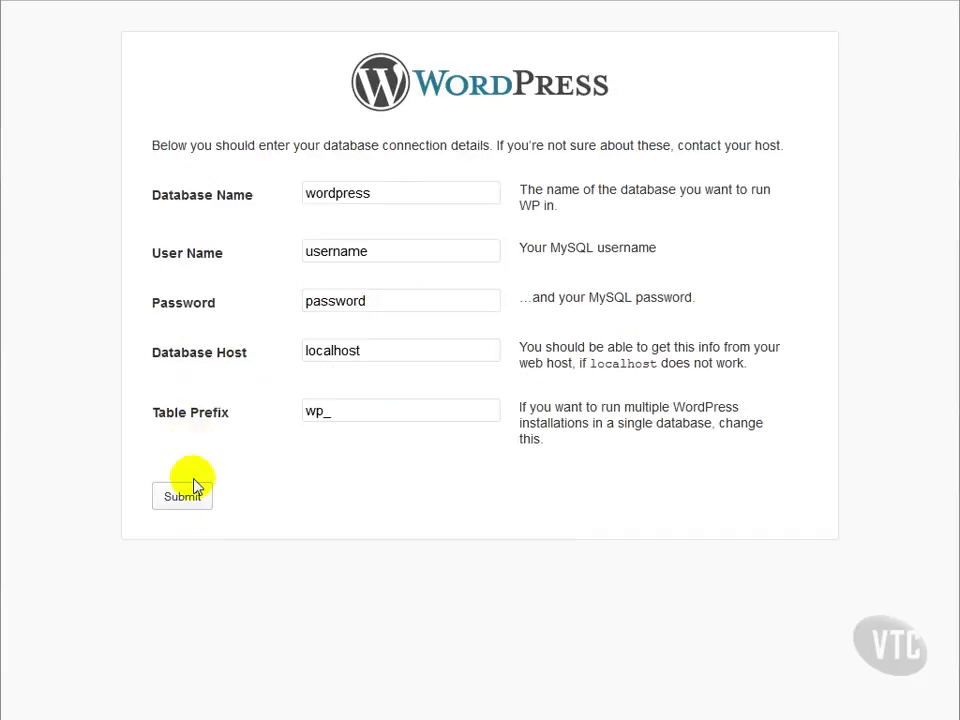
drag(388, 193, 294, 186)
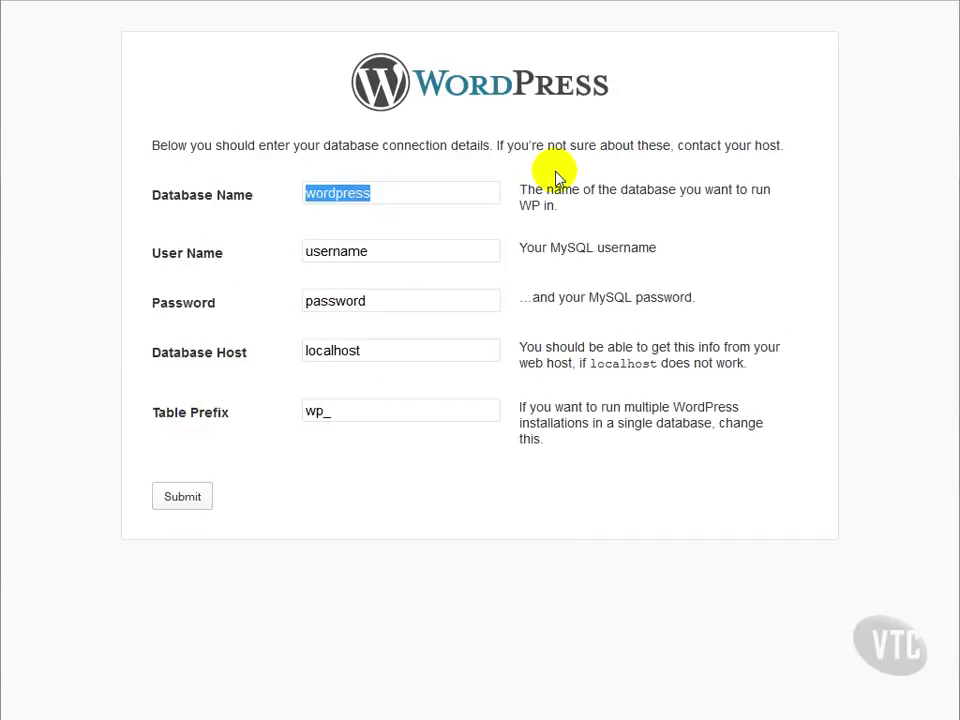
text(vtcword)
key(BackSpace)
key(BackSpace)
text(rdp_)
key(BackSpace)
text(_vtc)
key(ctrl+a)
key(ctrl+c)
key(Tab)
key(ctrl+v)
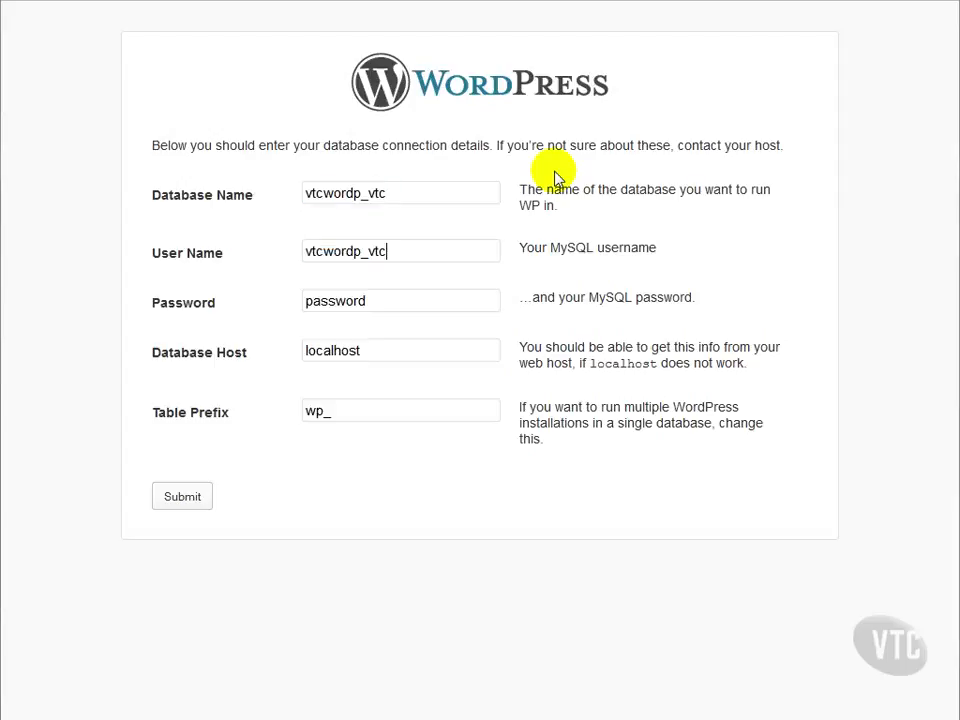
Step: Paste the generated database password, keep host localhost, and submit the connection details
key(Tab)
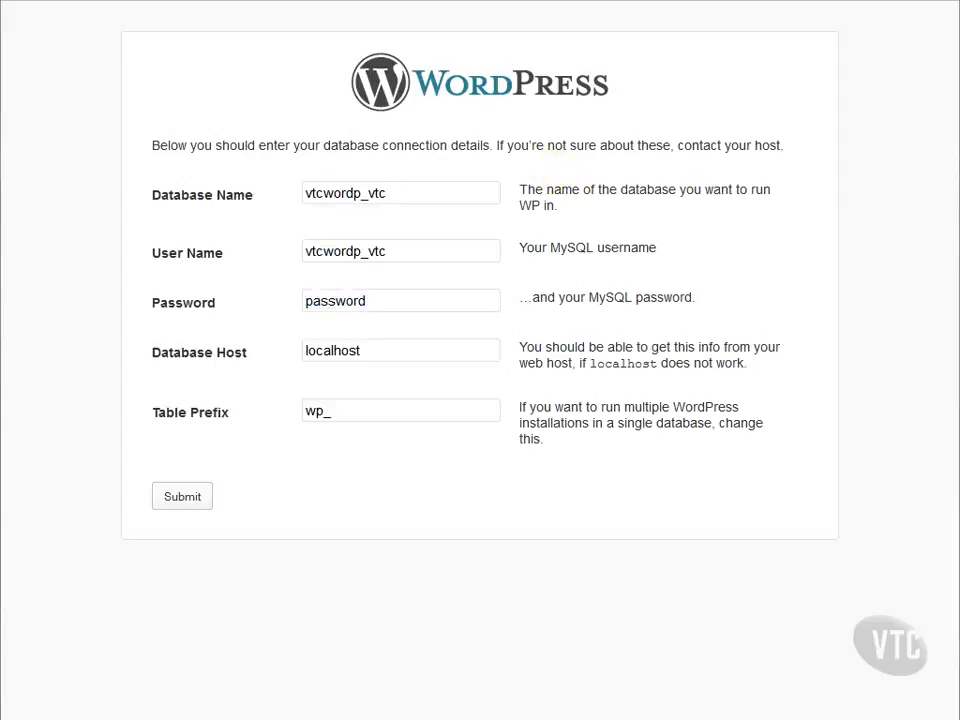
drag(381, 305, 222, 303)
key(ctrl+v)
click(380, 348)
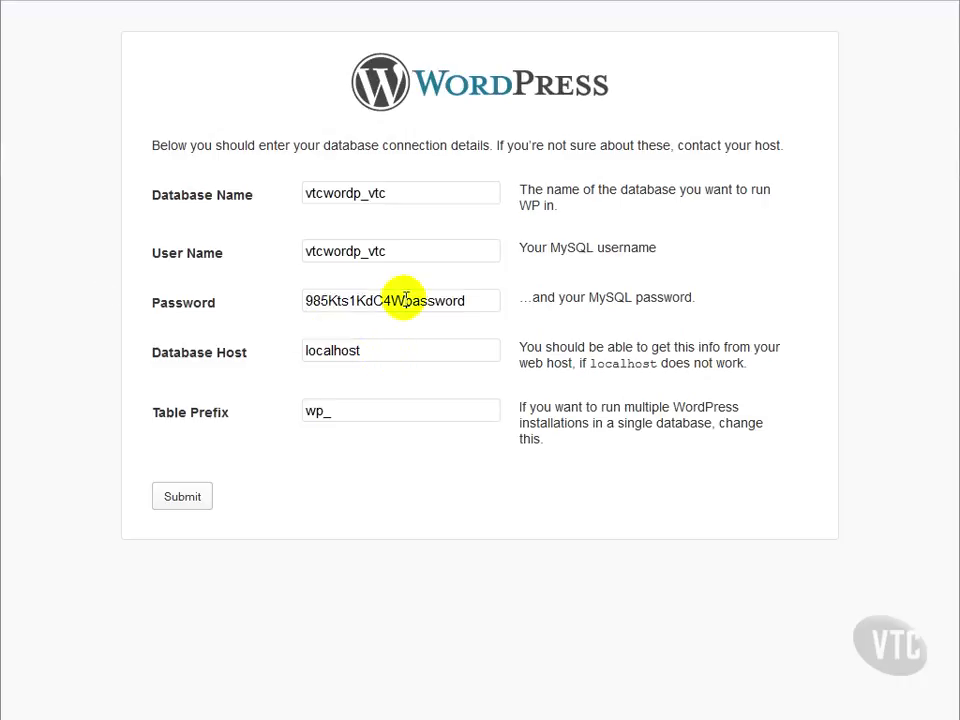
drag(465, 300, 405, 300)
key(BackSpace)
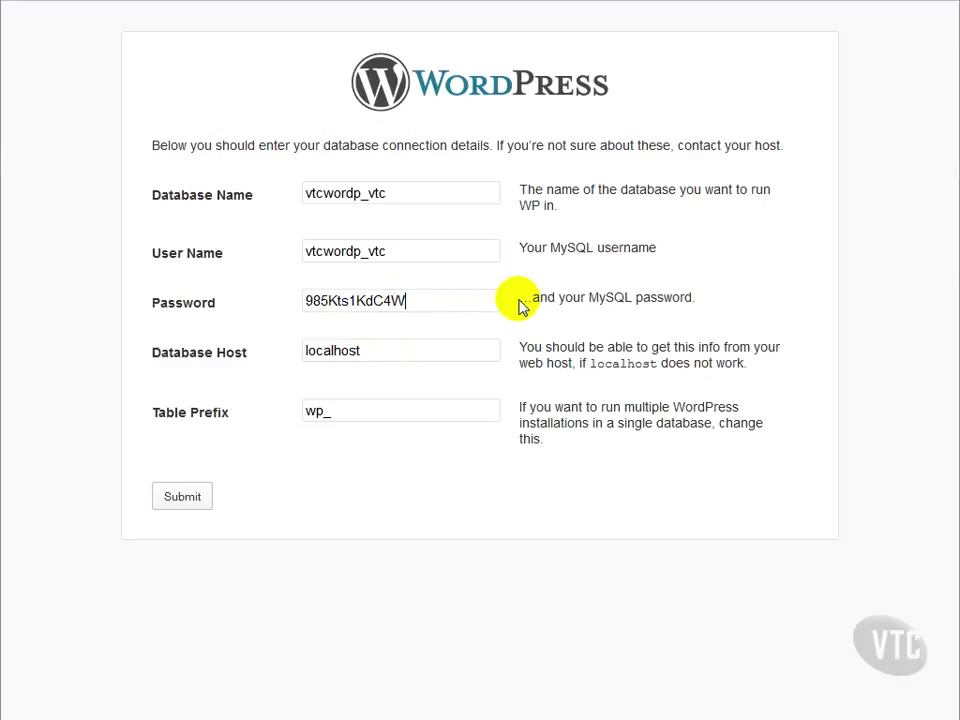
click(377, 353)
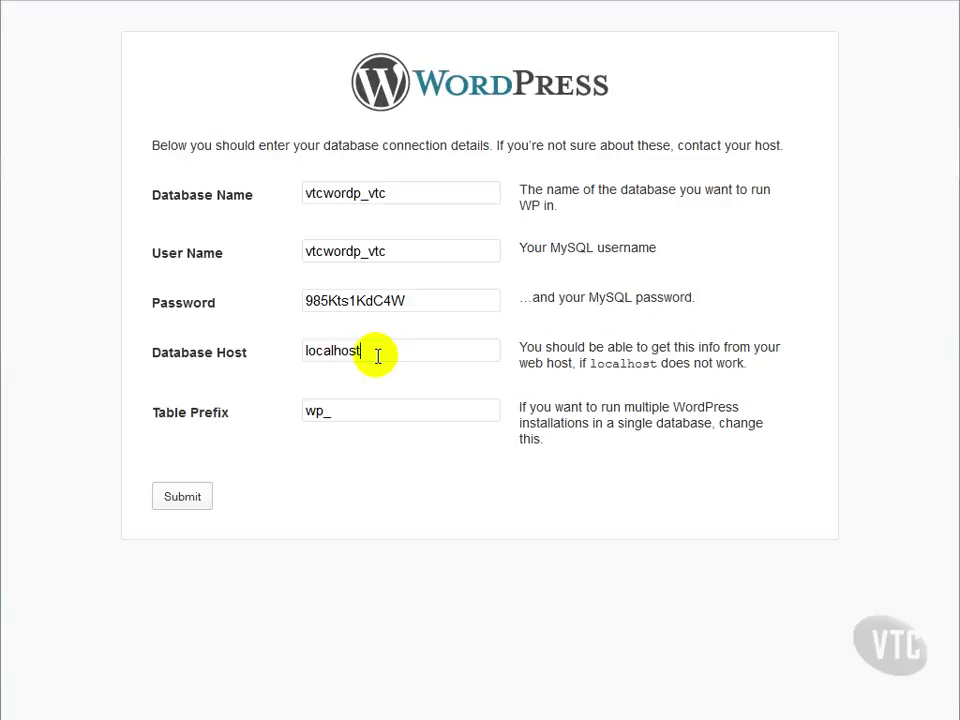
click(378, 356)
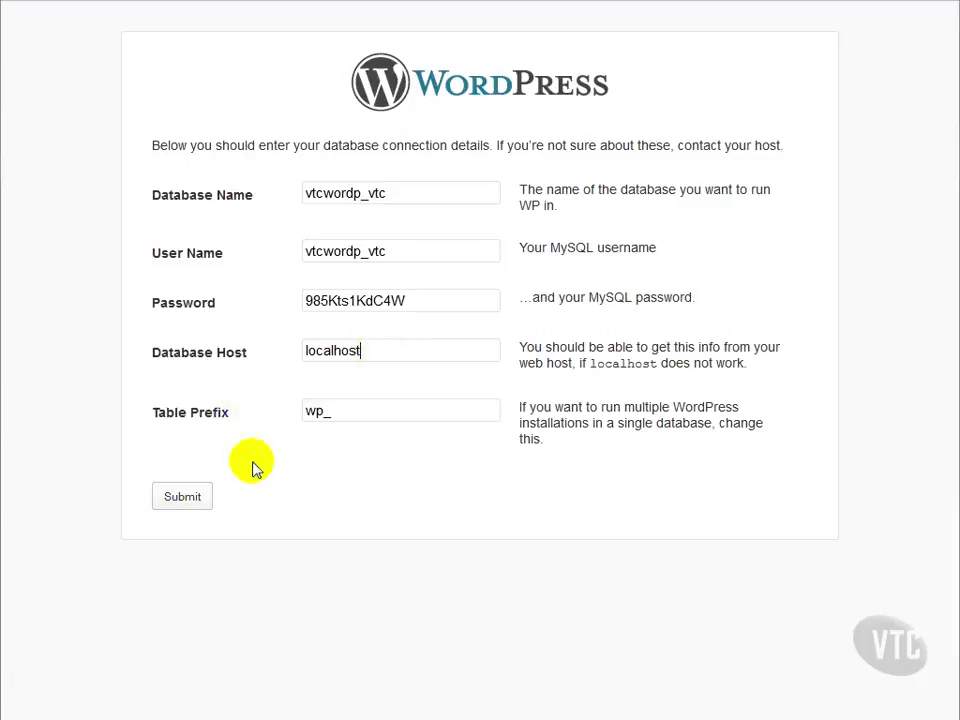
click(183, 515)
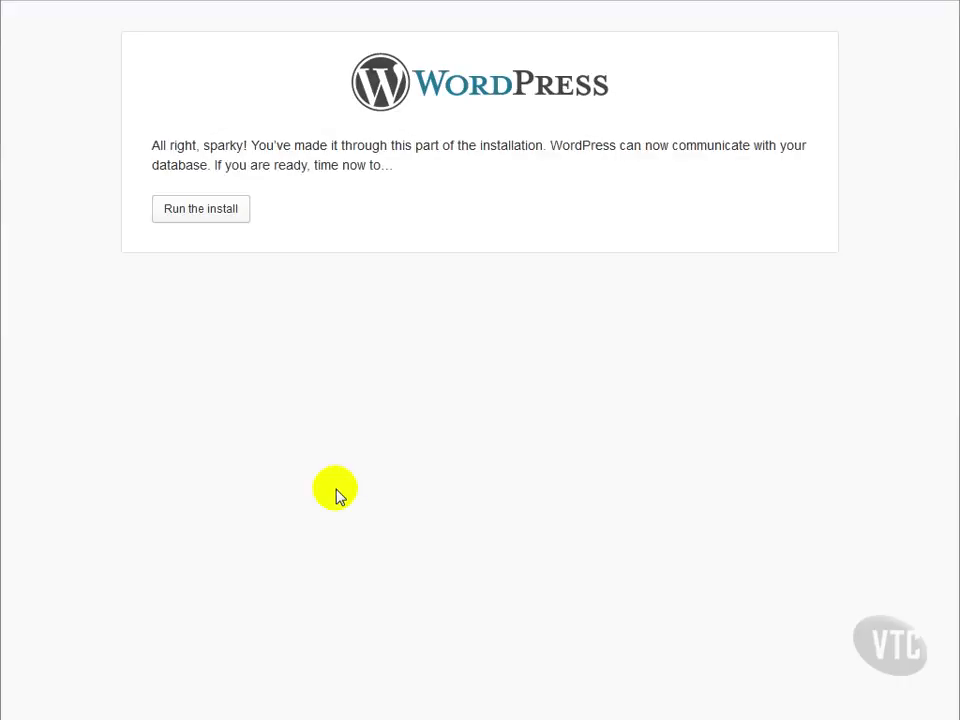
Step: Run the install with site title 'Gardens of Eden' and admin username 'groundskeeper'
click(226, 208)
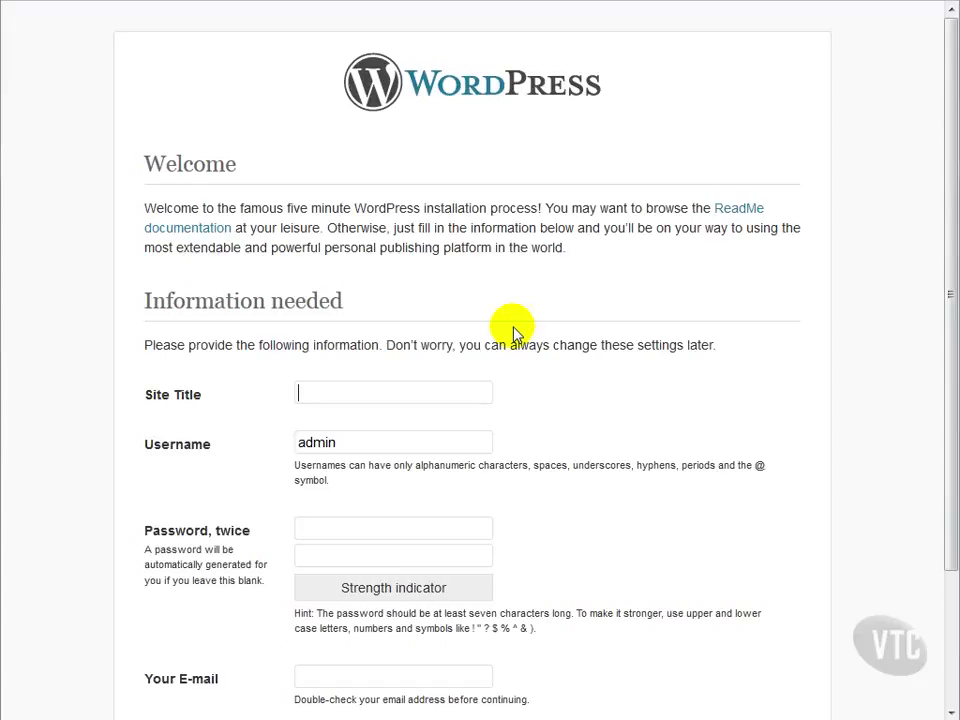
text(Gardens of Eden)
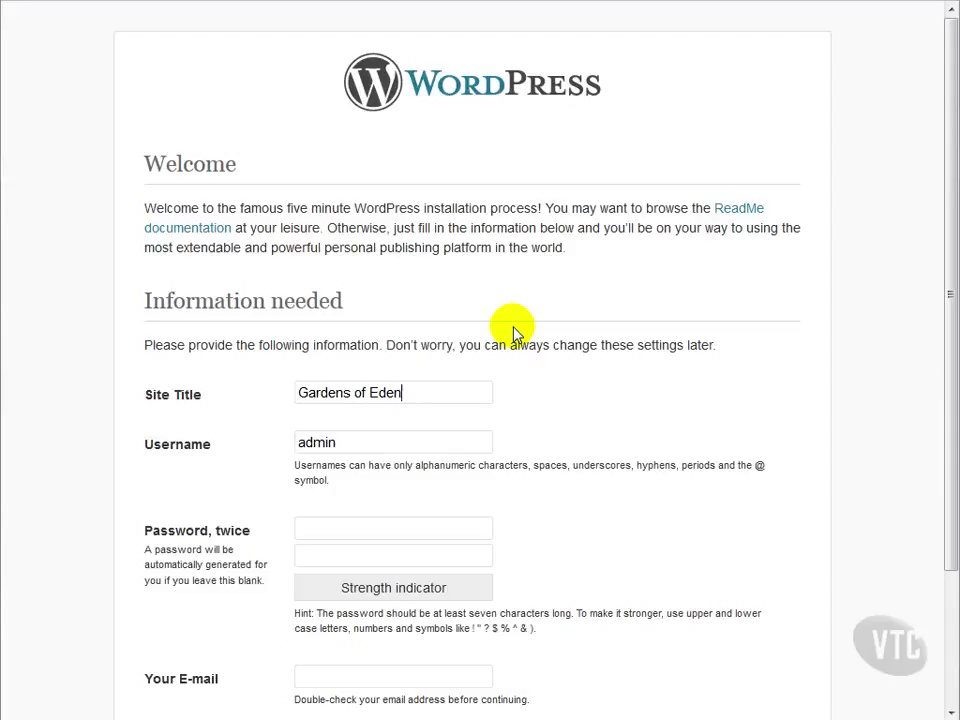
double_click(369, 443)
click(601, 457)
scroll(578, 462, down, 2)
scroll(576, 462, down, 1)
double_click(367, 284)
click(579, 255)
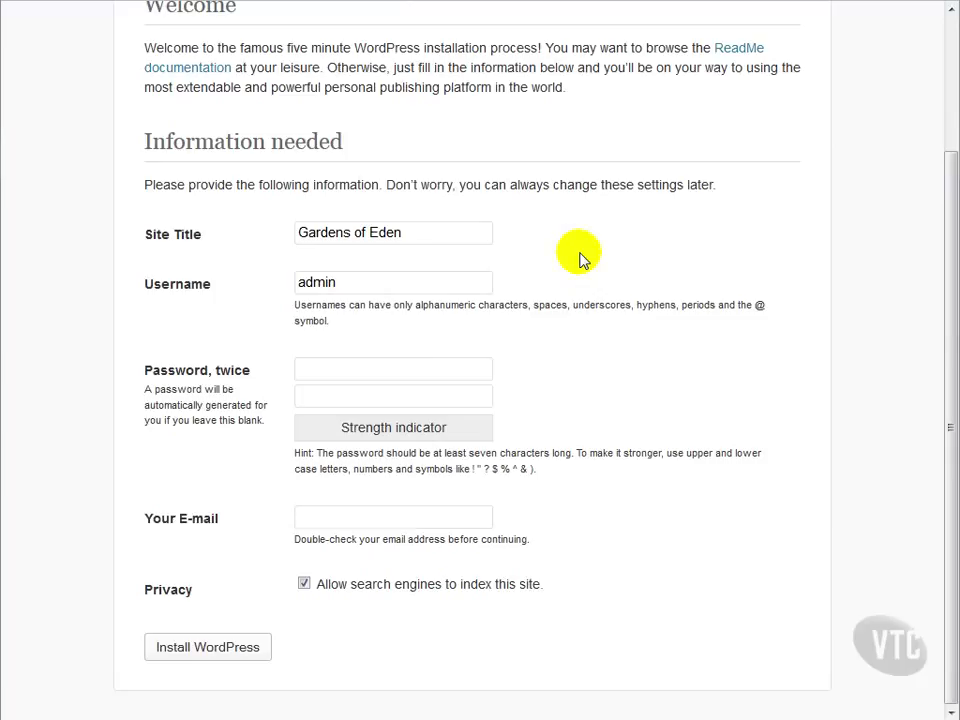
double_click(349, 282)
click(520, 281)
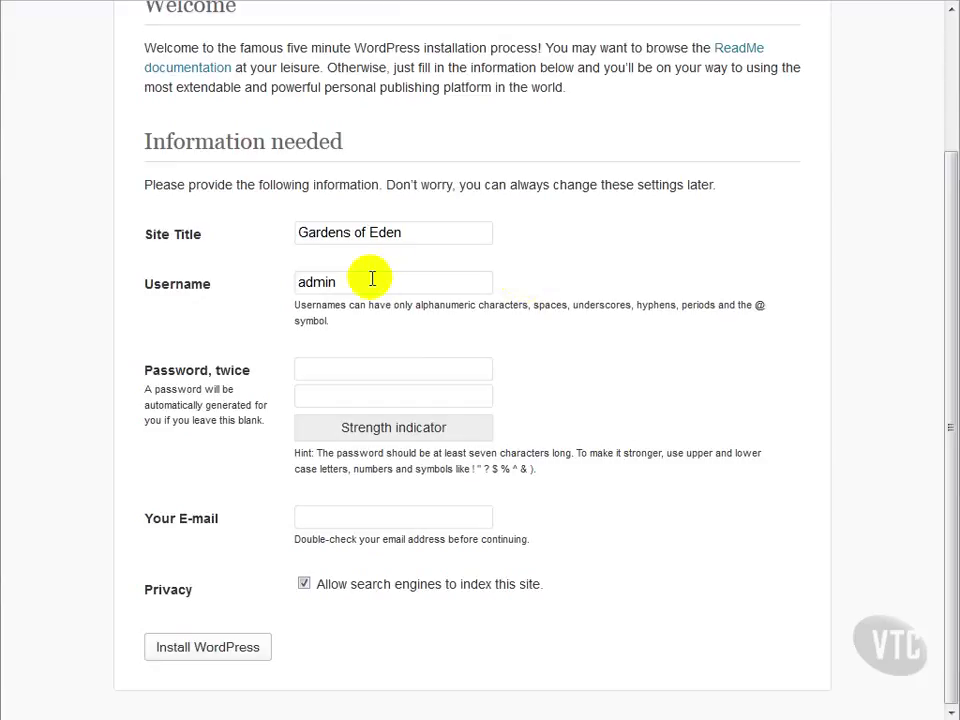
drag(369, 280, 223, 282)
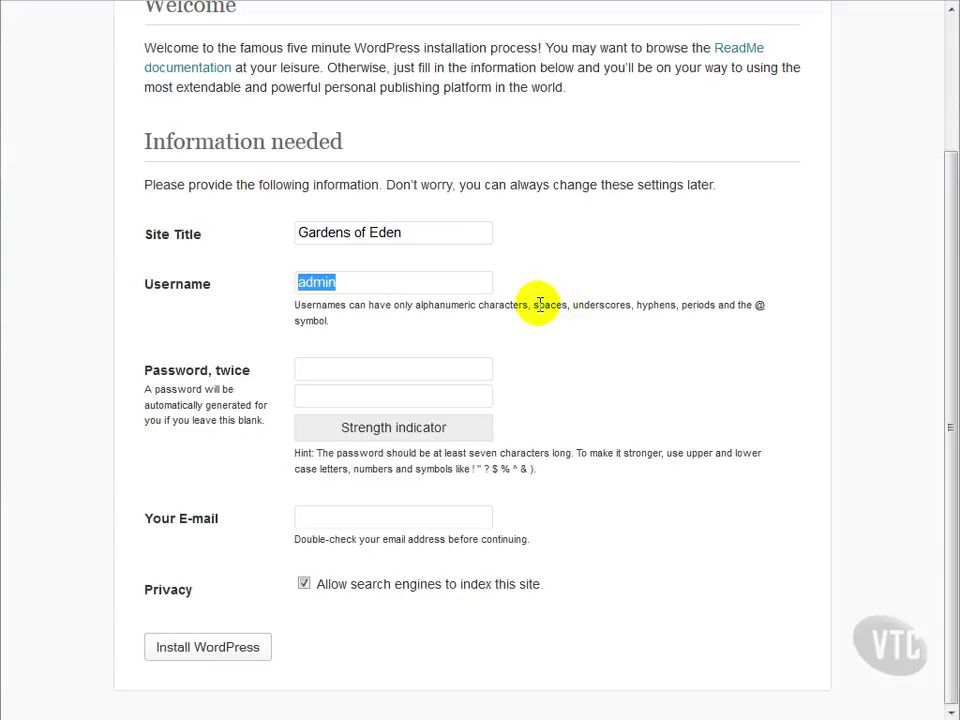
text(groundskeeper)
Step: Enter the admin password twice and fill in the admin e-mail address
click(341, 367)
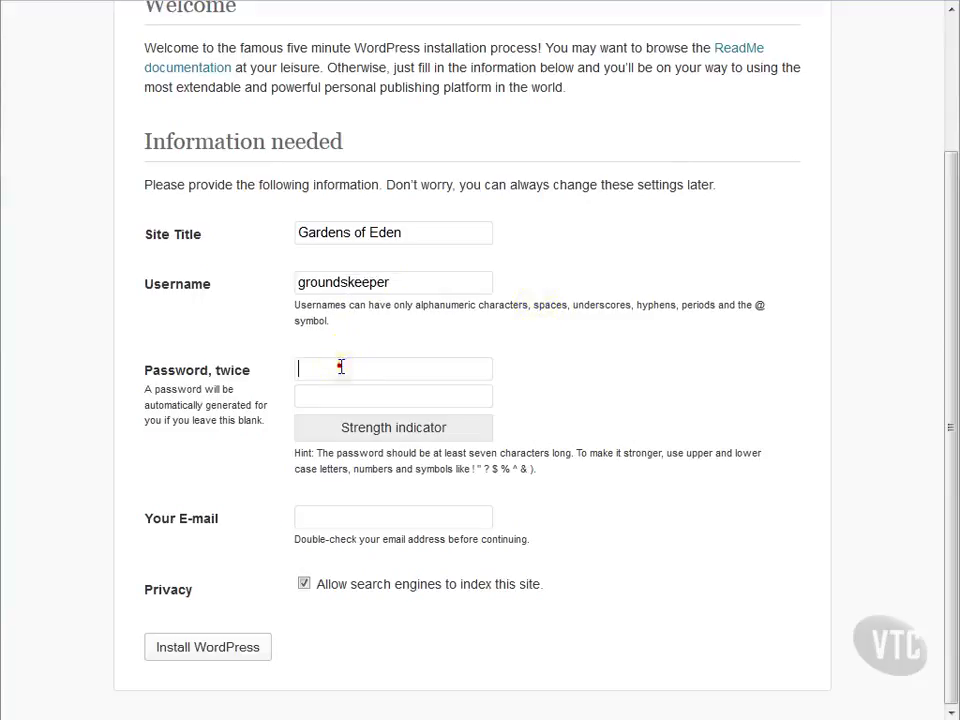
text(•••••••••)
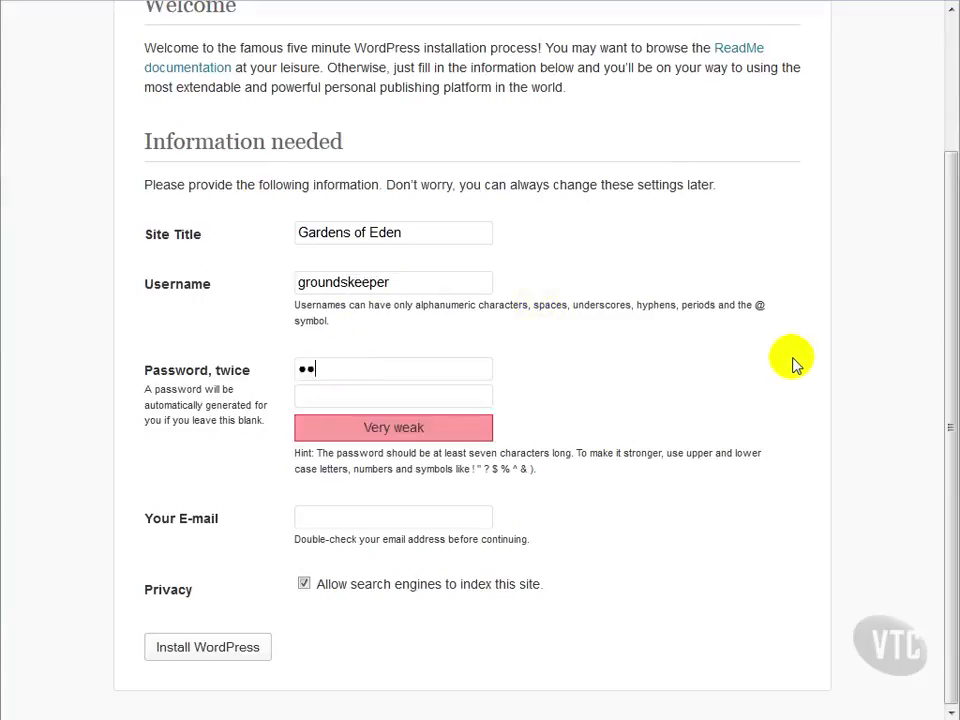
key(Tab)
text(•••••••••)
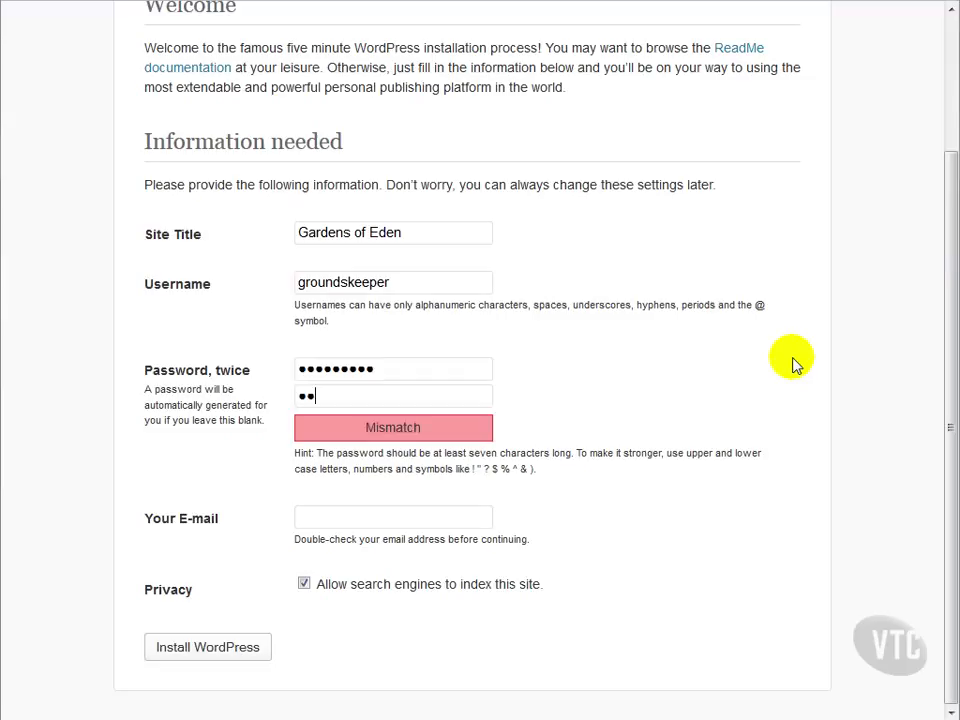
key(Tab)
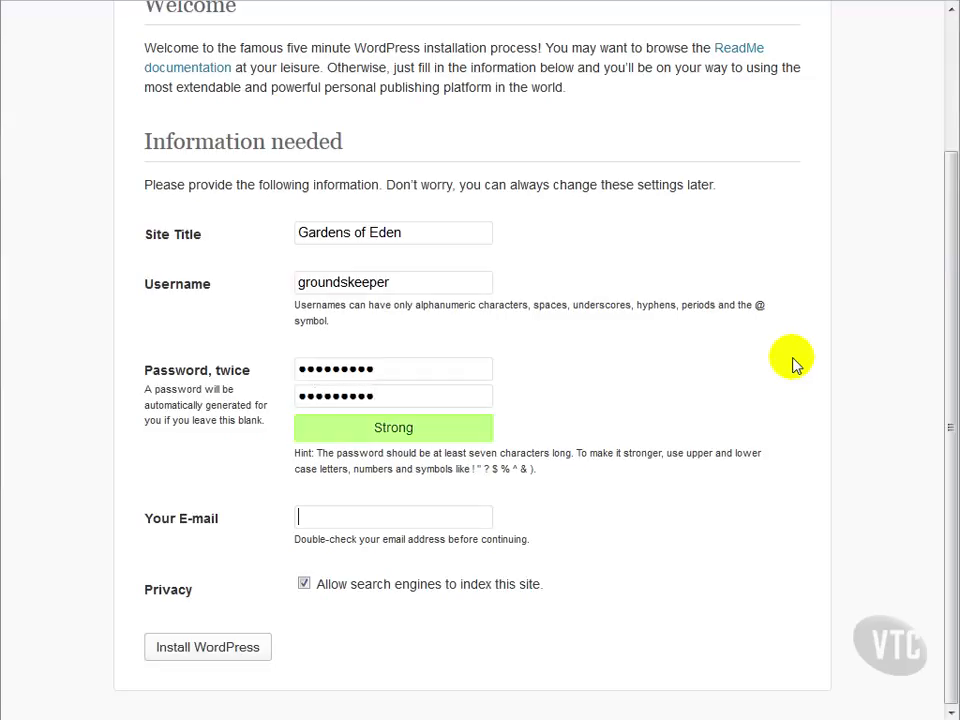
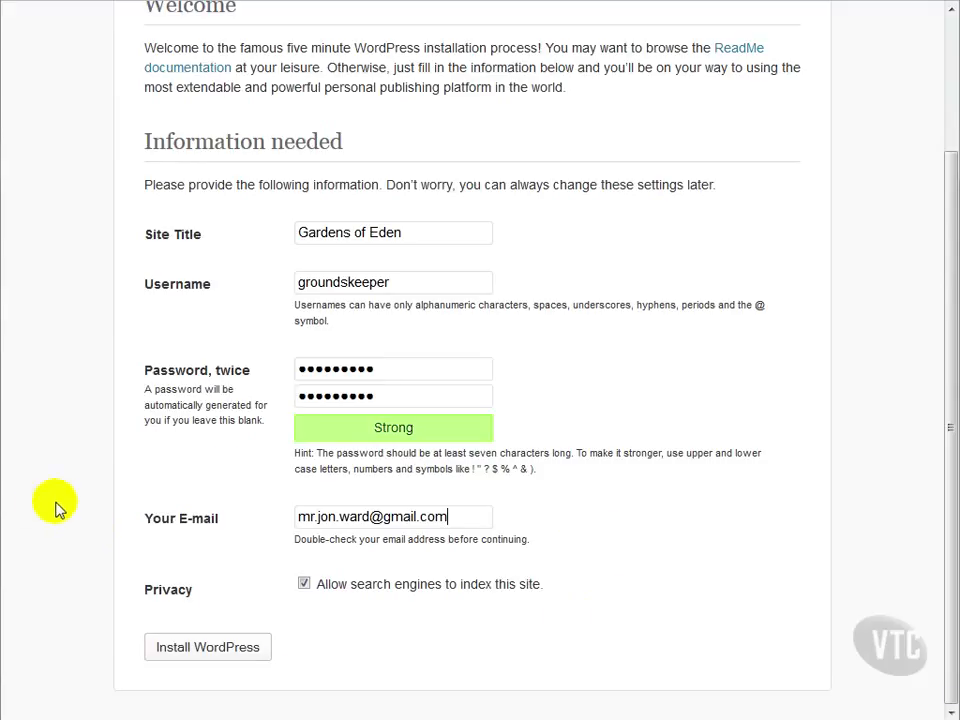
Step: Install WordPress, log in with the new admin username and password, and dismiss the save-password prompt
click(224, 642)
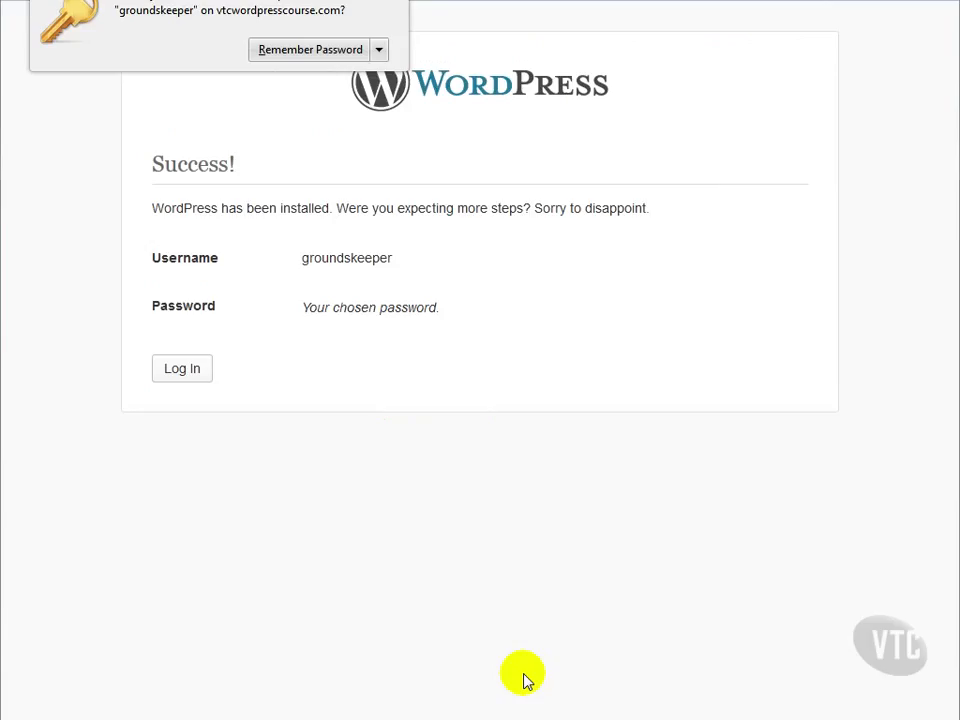
click(196, 374)
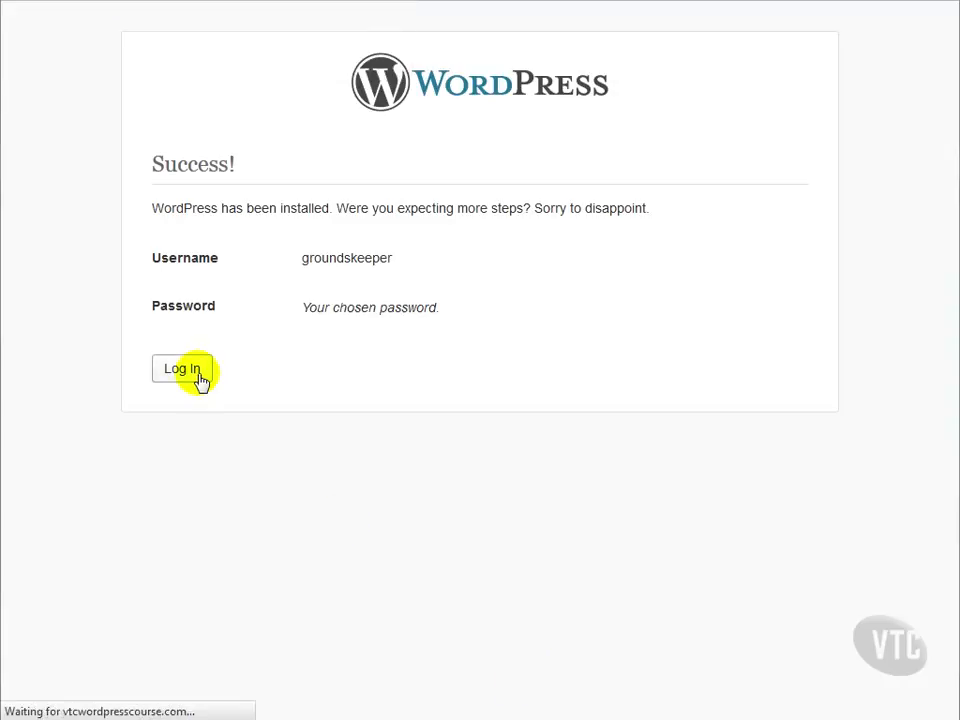
text(grounds)
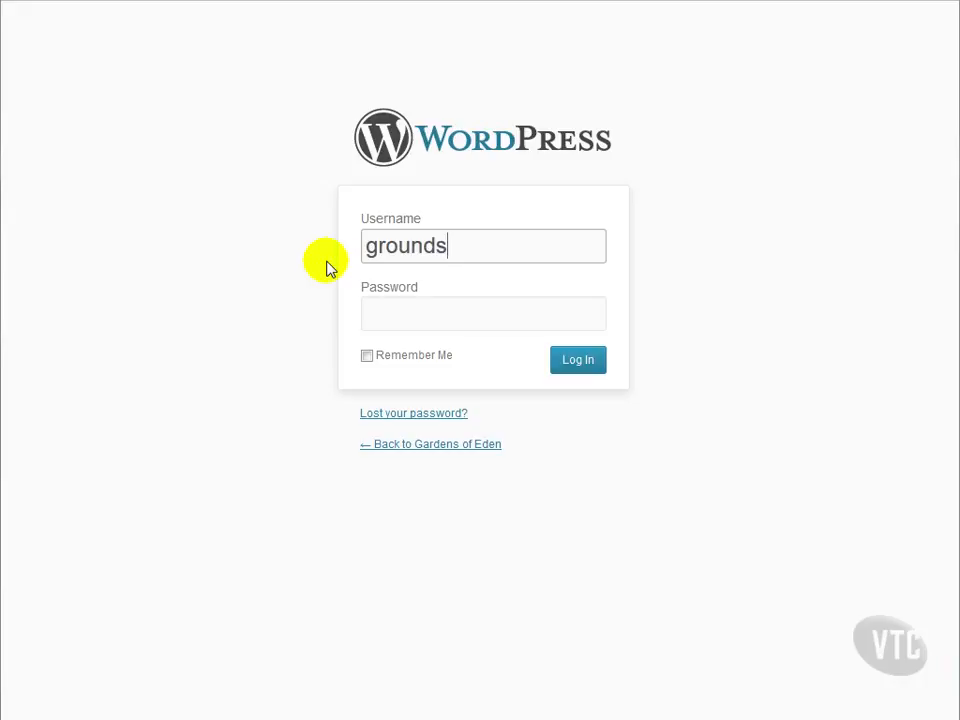
text(kepeer)
key(Tab)
text(****)
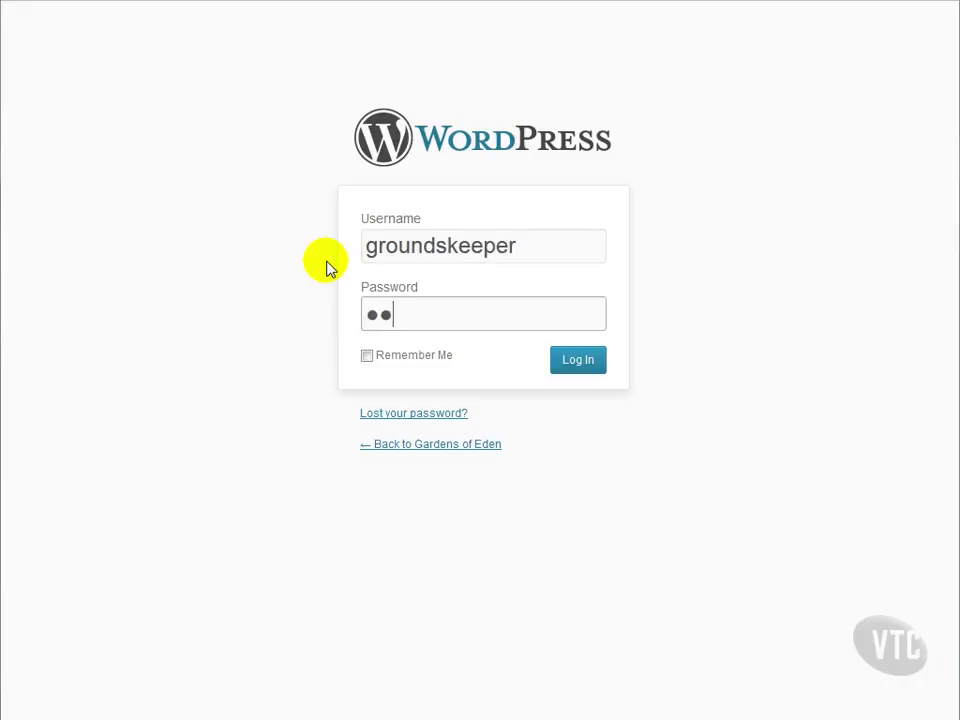
text(*****)
key(Return)
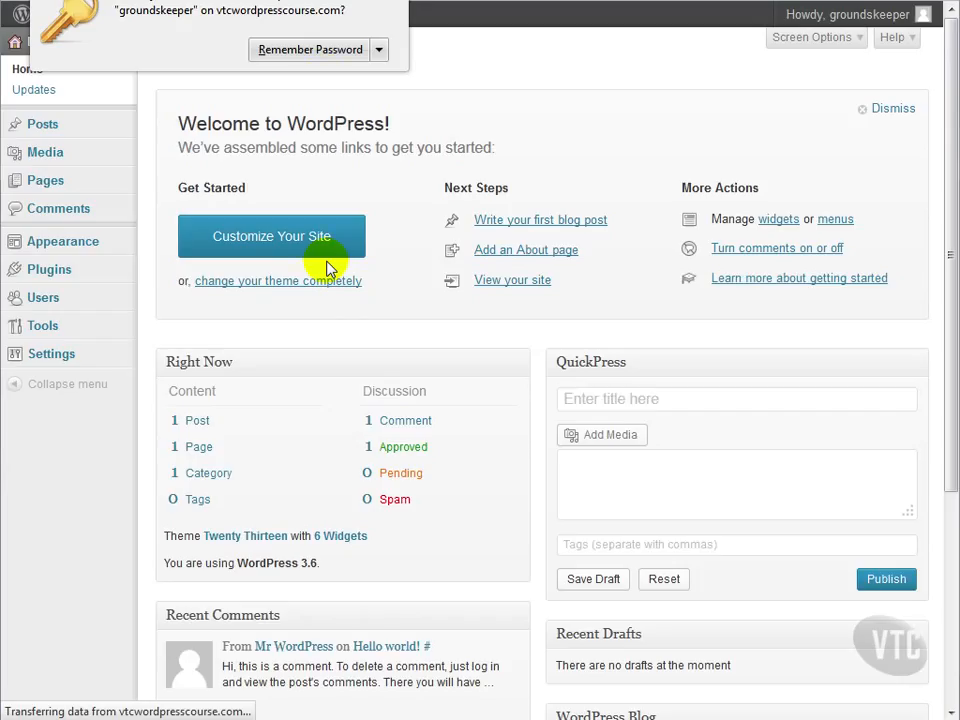
click(396, 1)
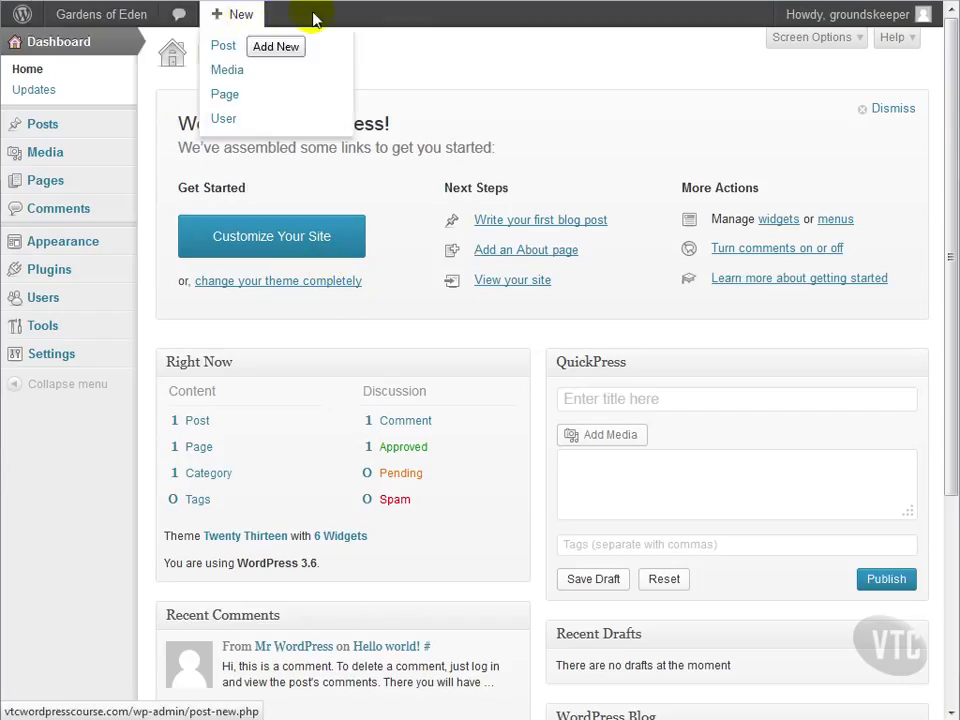